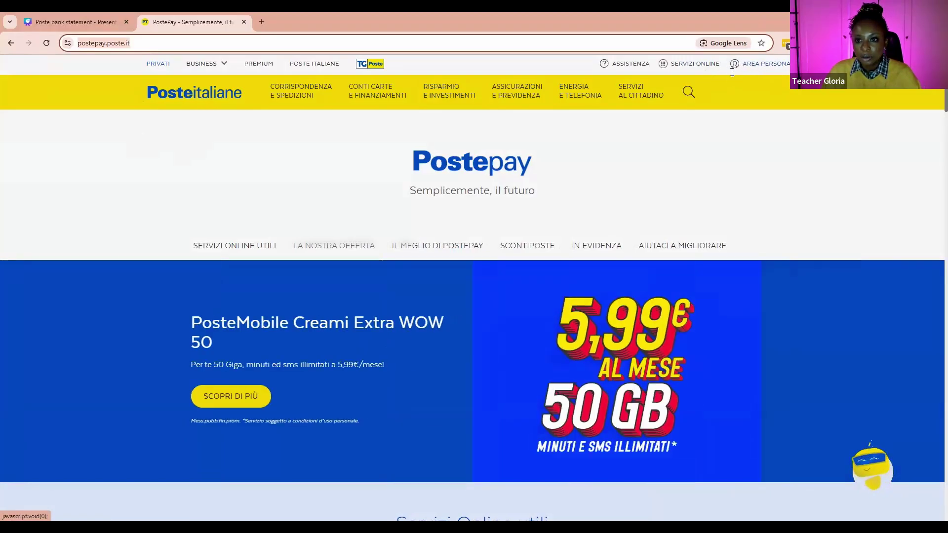
- Open the personal area from the Postepay site and go to the Postepay cards among the owned products
double_click(733, 71)
left_click(737, 72)
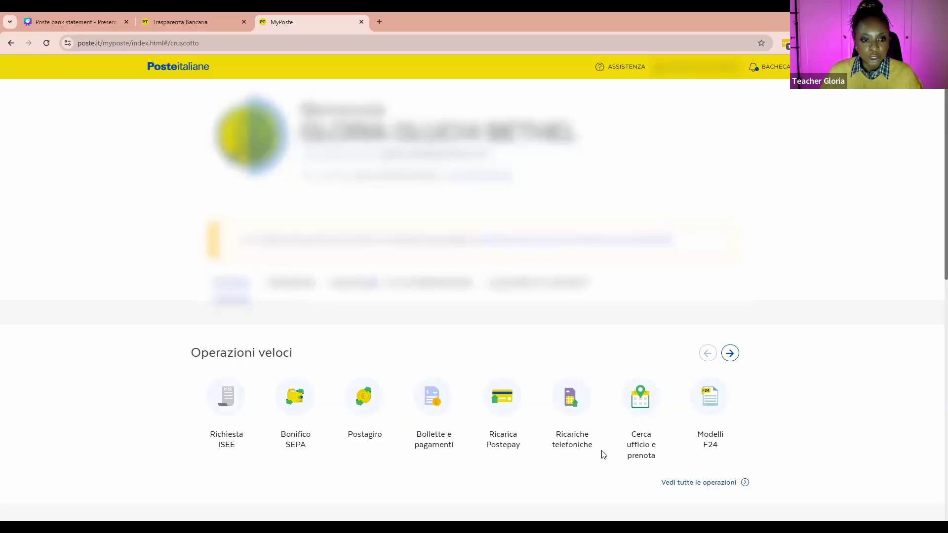
scroll(466, 442, "down", 6)
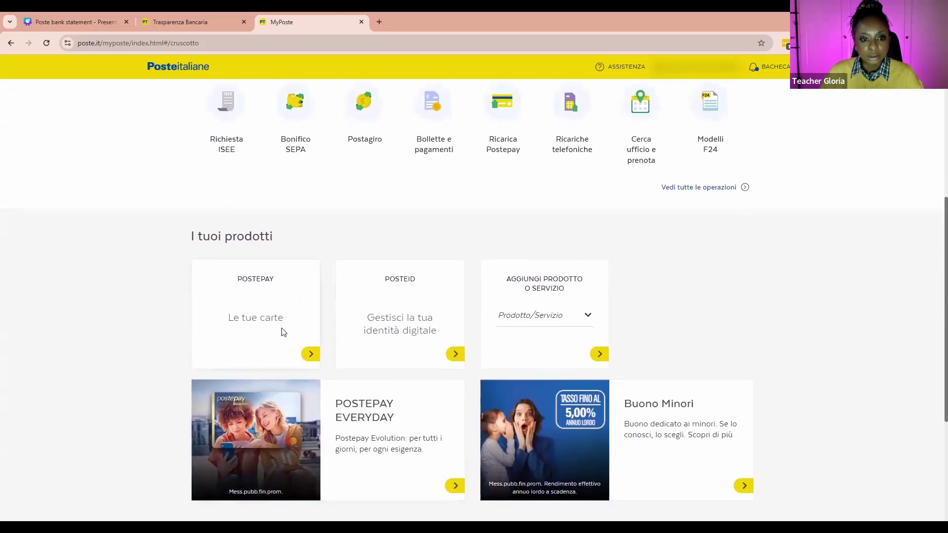
left_click(310, 353)
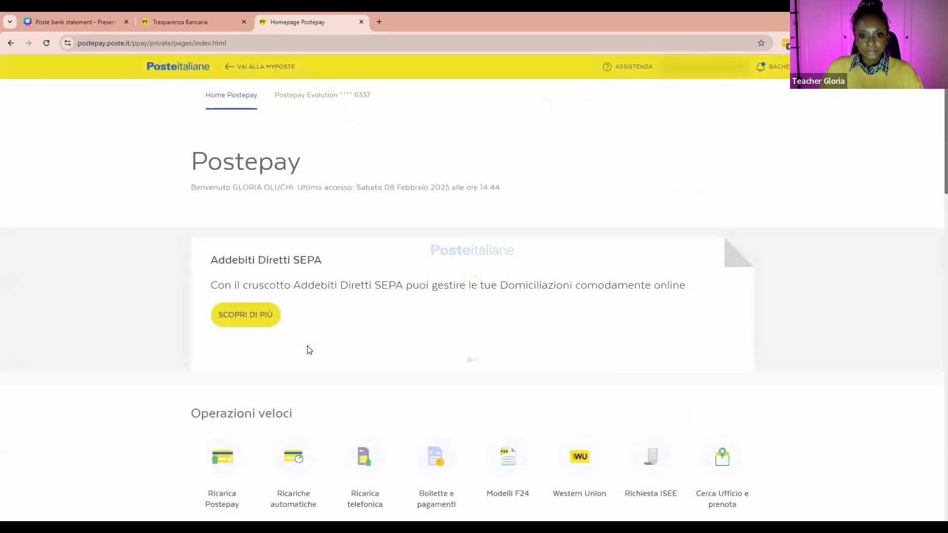
- Access the Postepay Evolution card and proceed with identity verification through App Postepay
scroll(310, 350, "down", 7)
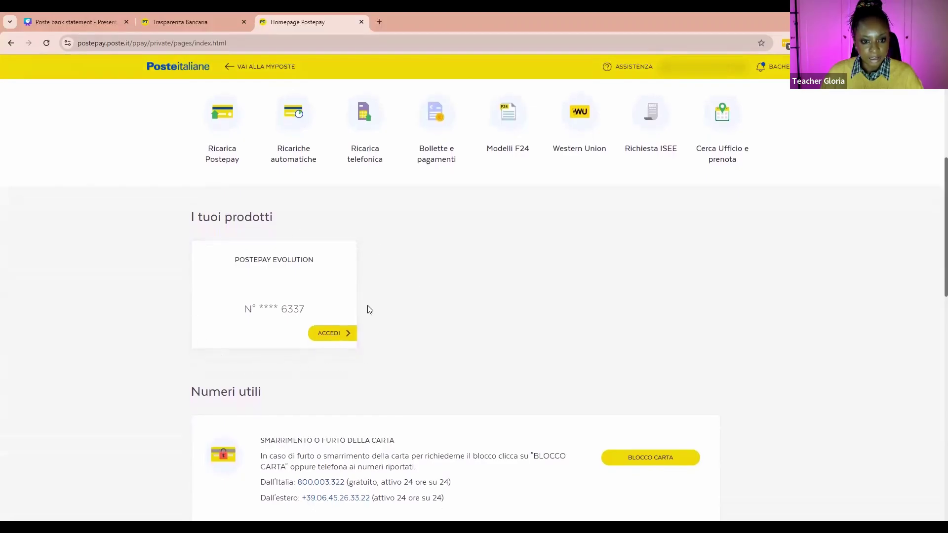
left_click(328, 336)
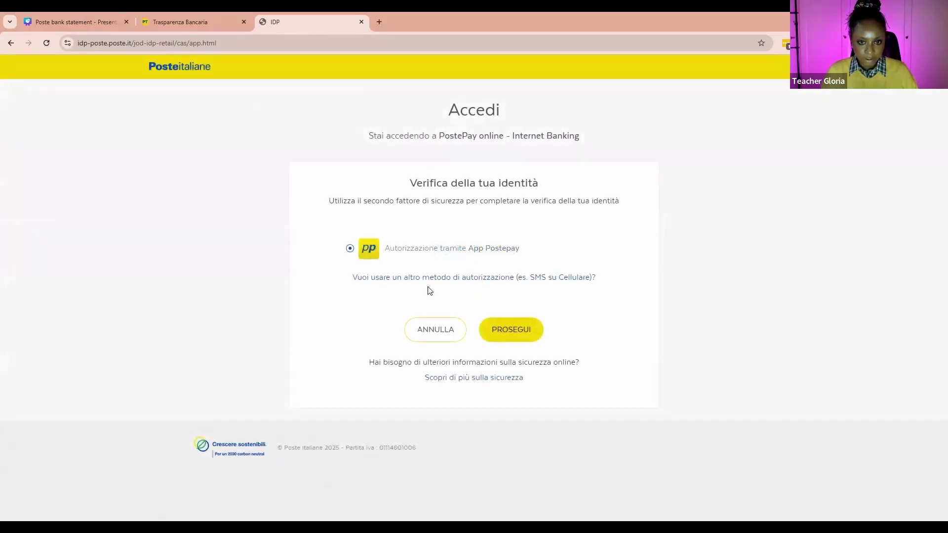
left_click(511, 330)
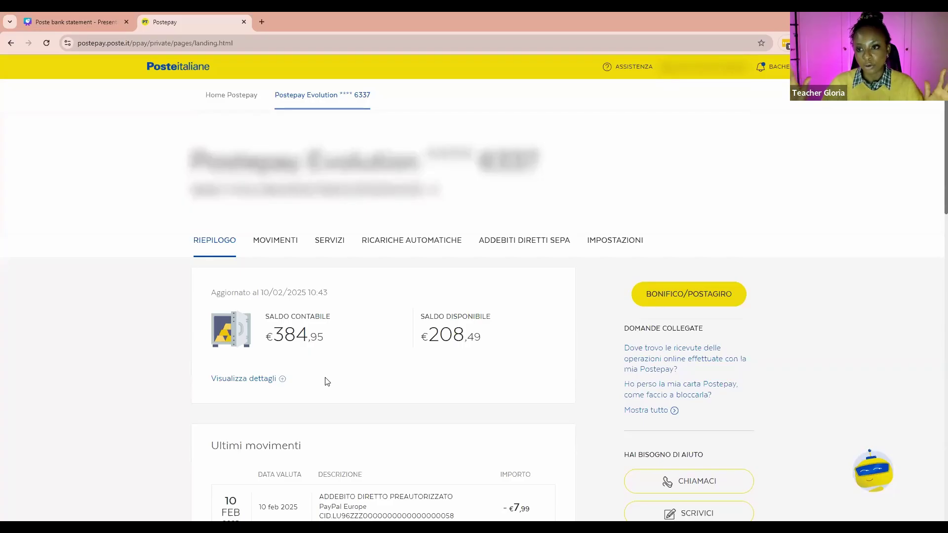
- Open Documenti e Contratti from the services of the Postepay Evolution card
scroll(325, 378, "down", 10)
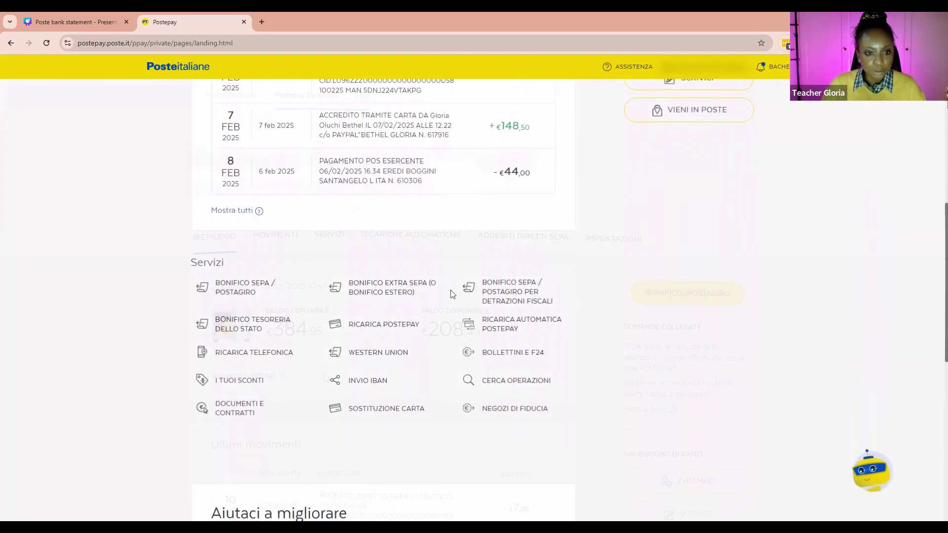
scroll(257, 321, "down", 1)
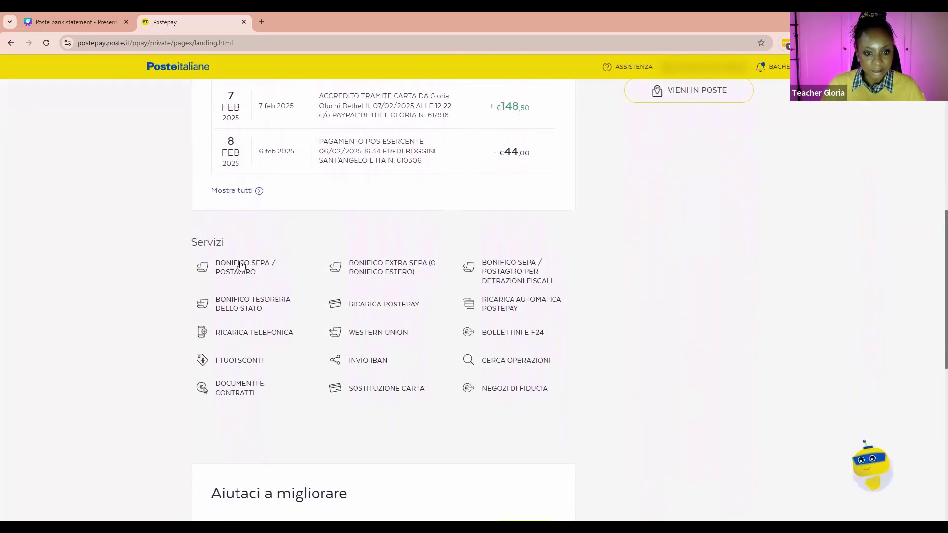
scroll(250, 364, "down", 1)
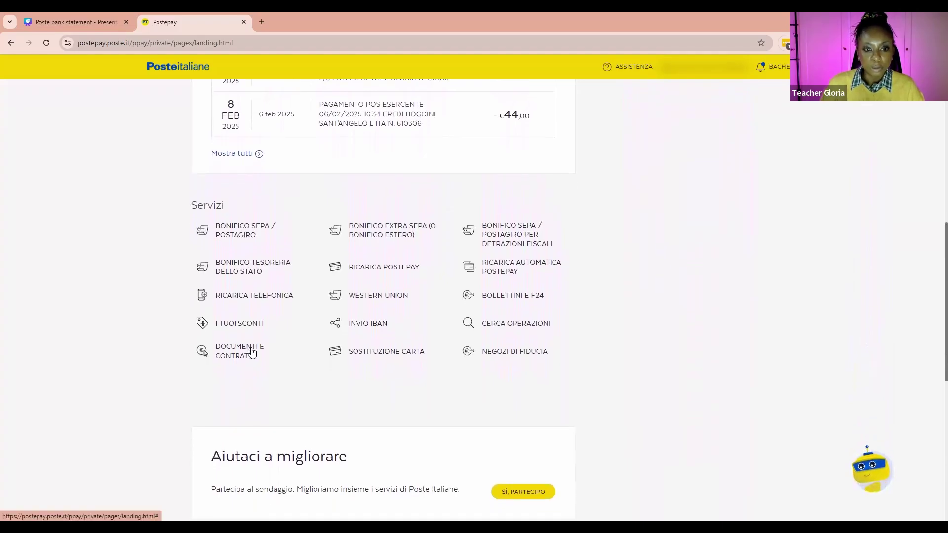
left_click(252, 352)
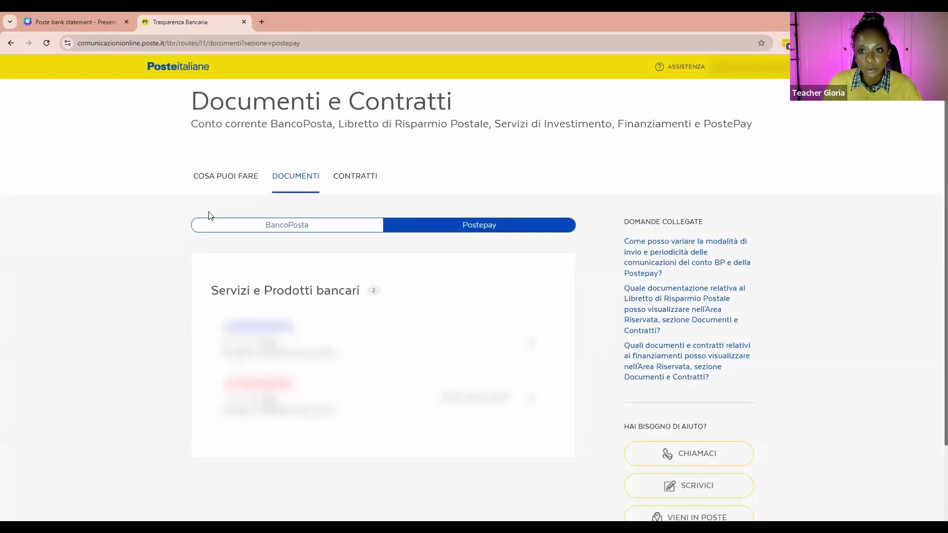
- Show the Postepay documents, open the active Postepay Evolution card and expand its Rendicontazioni
left_click(477, 227)
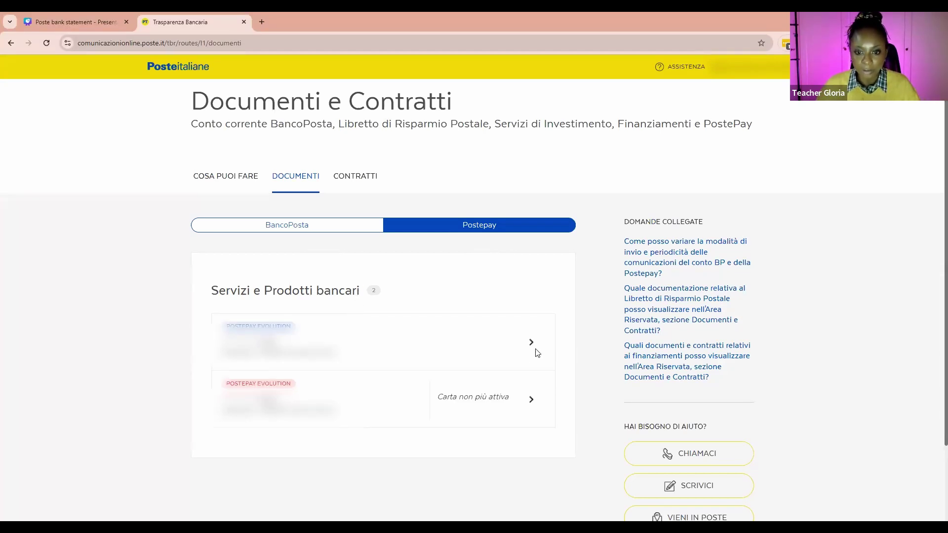
left_click(533, 348)
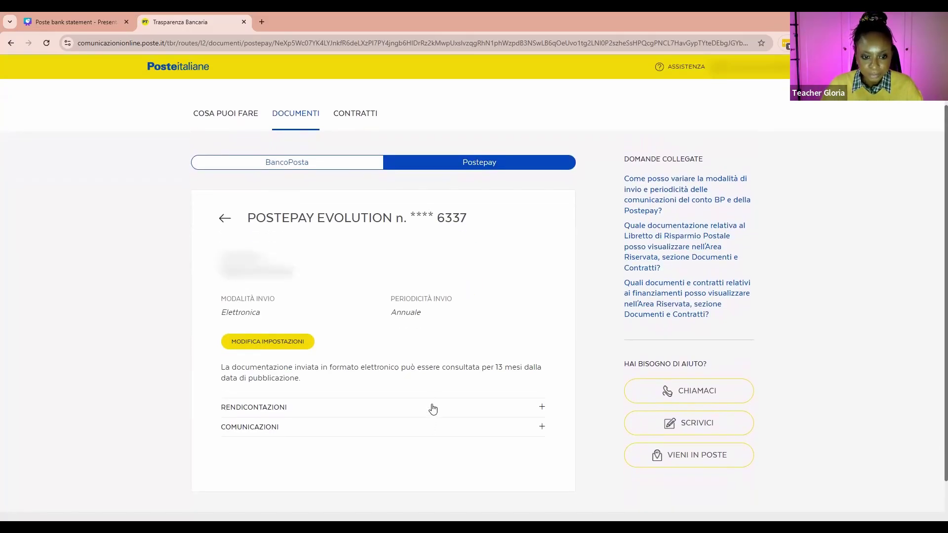
scroll(425, 390, "down", 1)
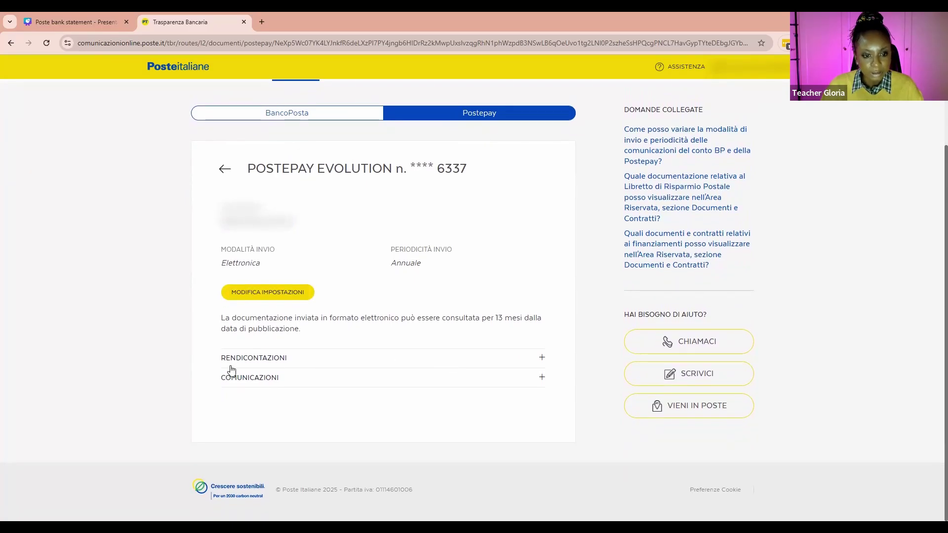
left_click(509, 367)
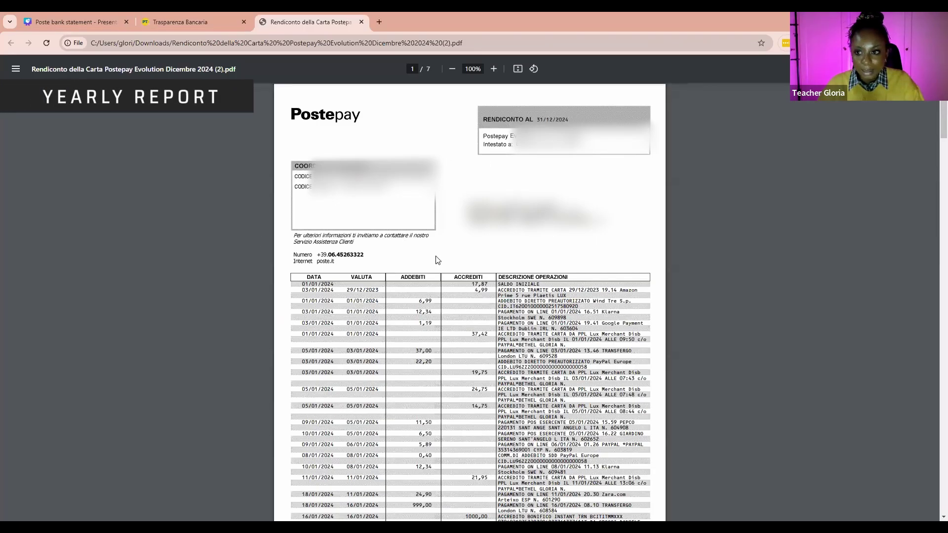
- Look through the December 2024 Postepay Evolution statement PDF and close it
scroll(436, 259, "down", 1)
scroll(436, 254, "down", 2)
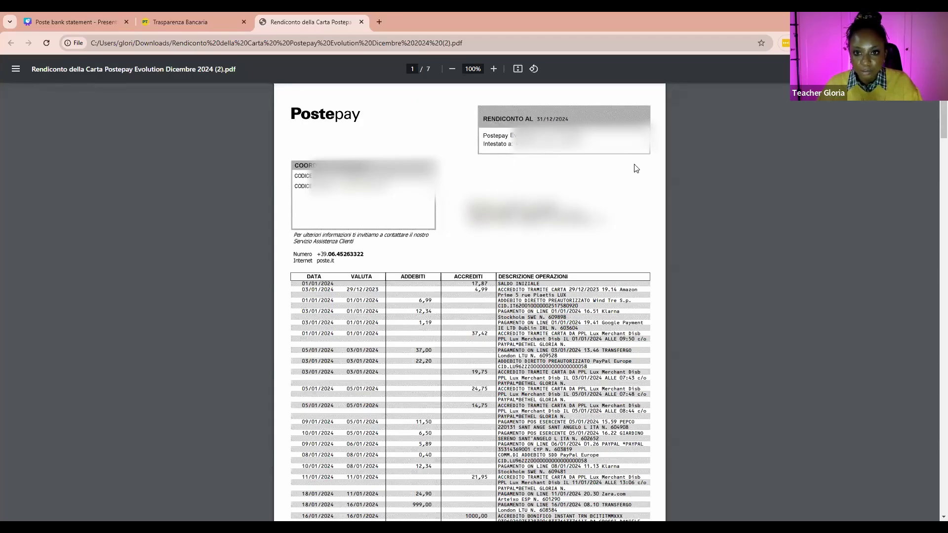
scroll(633, 167, "down", 20)
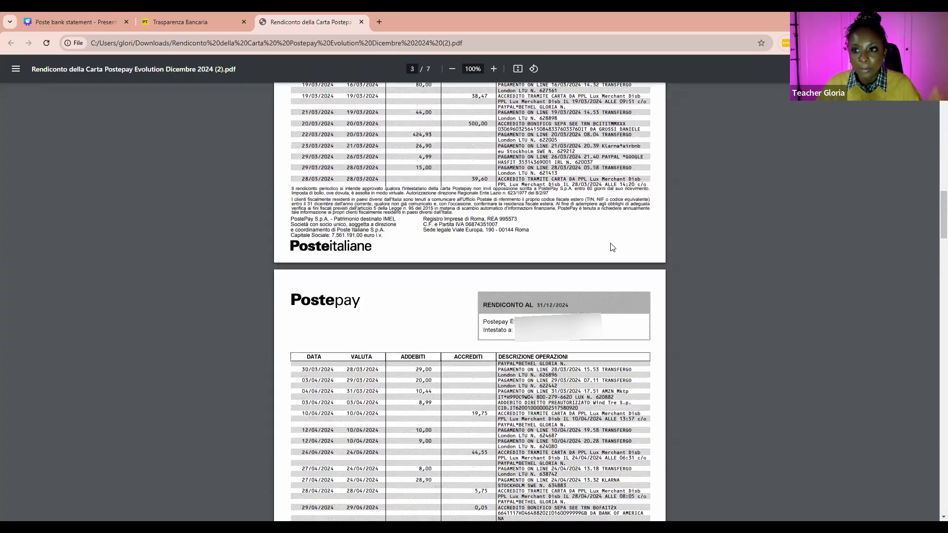
left_click(361, 21)
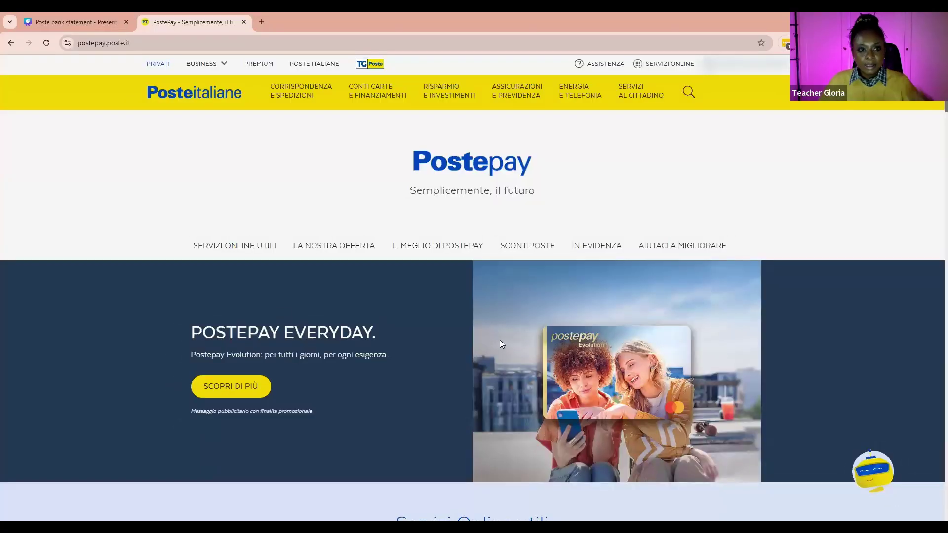
- Go from the Postepay home page to the MyPoste dashboard through the account options
left_click(140, 46)
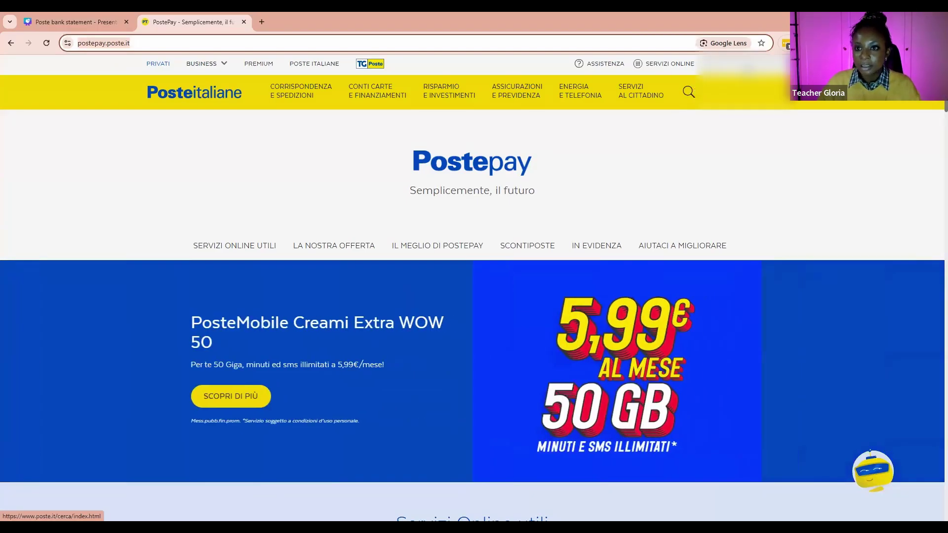
left_click(747, 66)
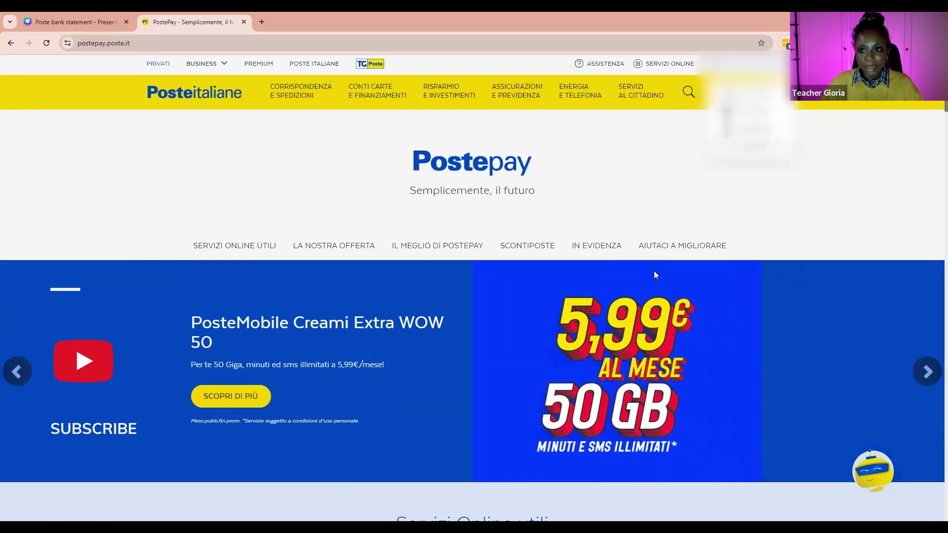
mouse_move(747, 65)
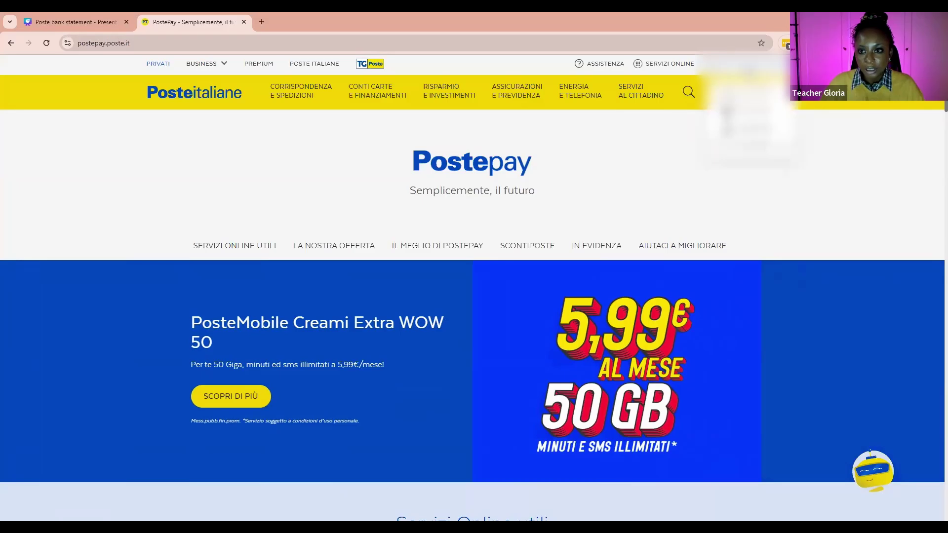
left_click(750, 71)
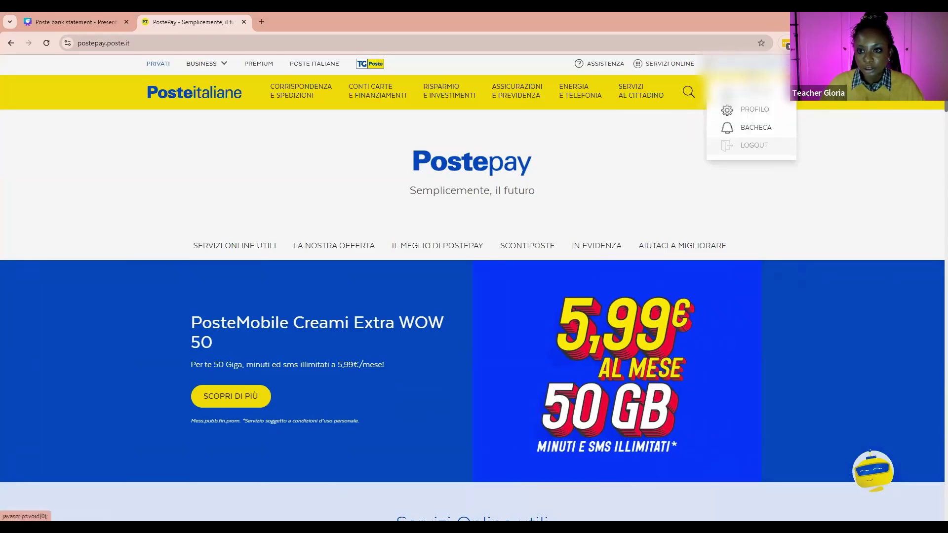
left_click(752, 100)
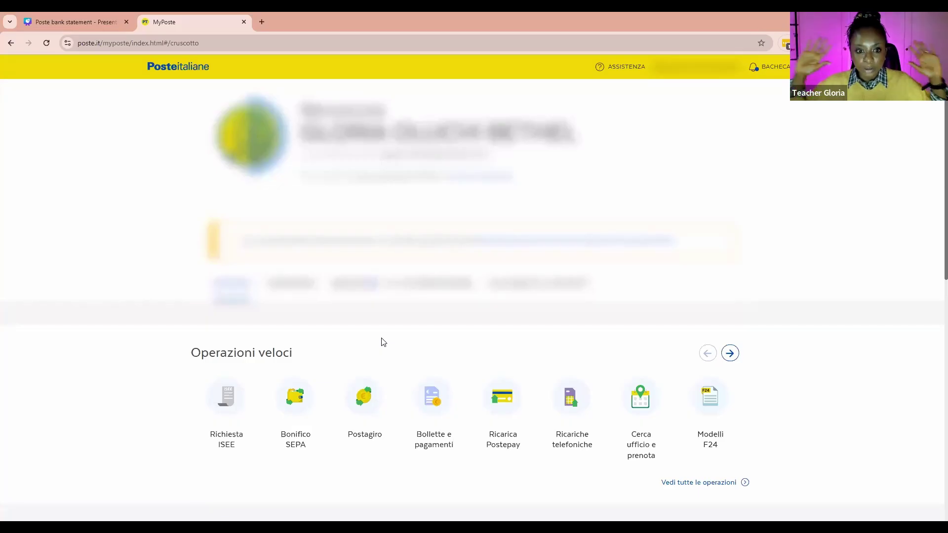
- Open the Postepay cards from the owned products and access the Postepay Evolution card
scroll(388, 342, "down", 8)
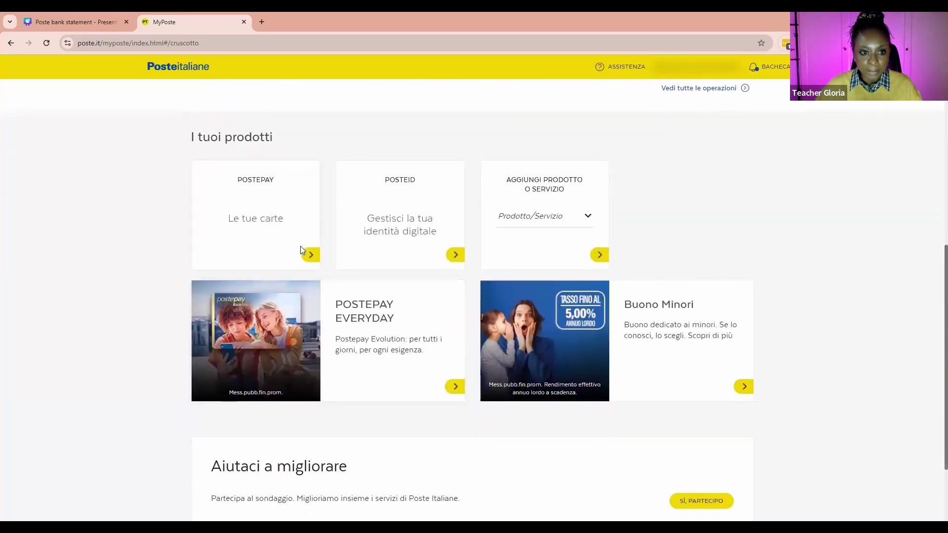
left_click(310, 255)
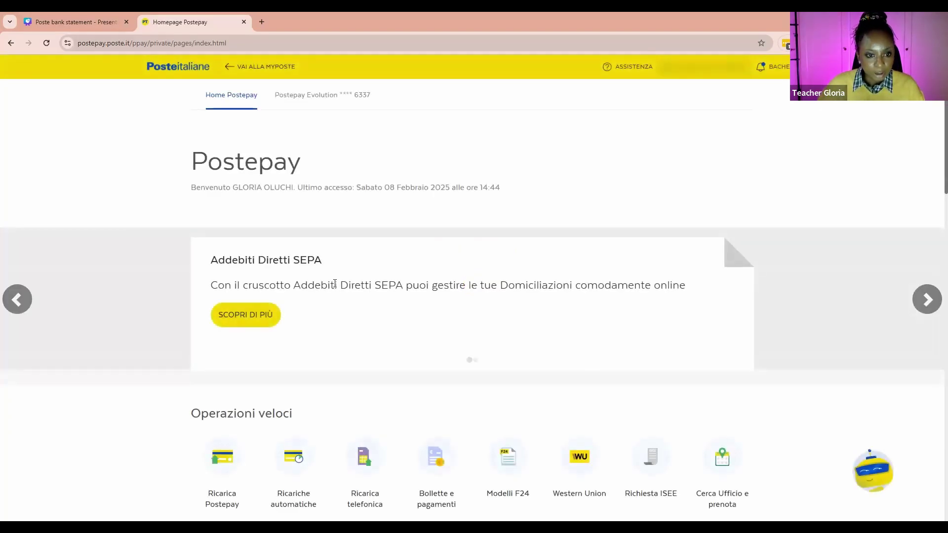
scroll(333, 280, "down", 5)
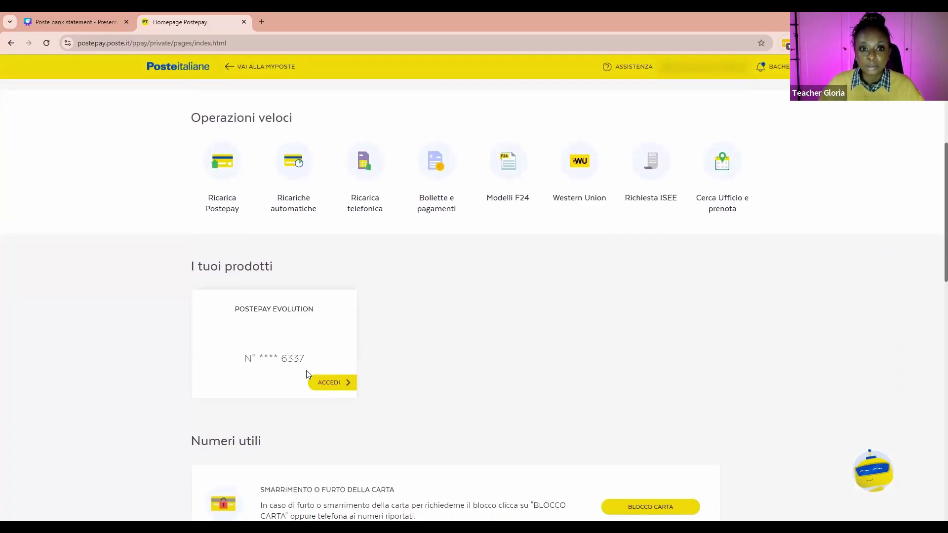
left_click(329, 385)
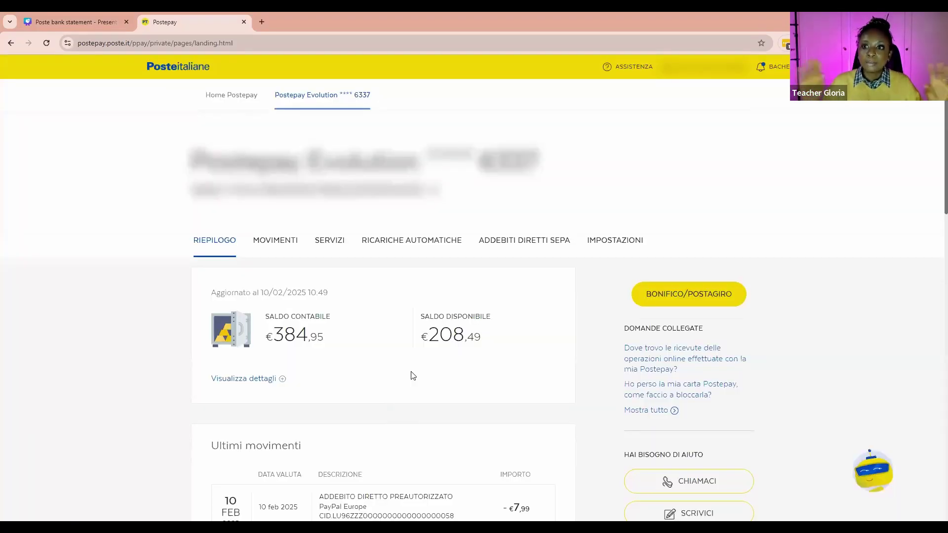
- Open the Movimenti section of the Postepay Evolution card and review the listed card transactions
left_click(277, 242)
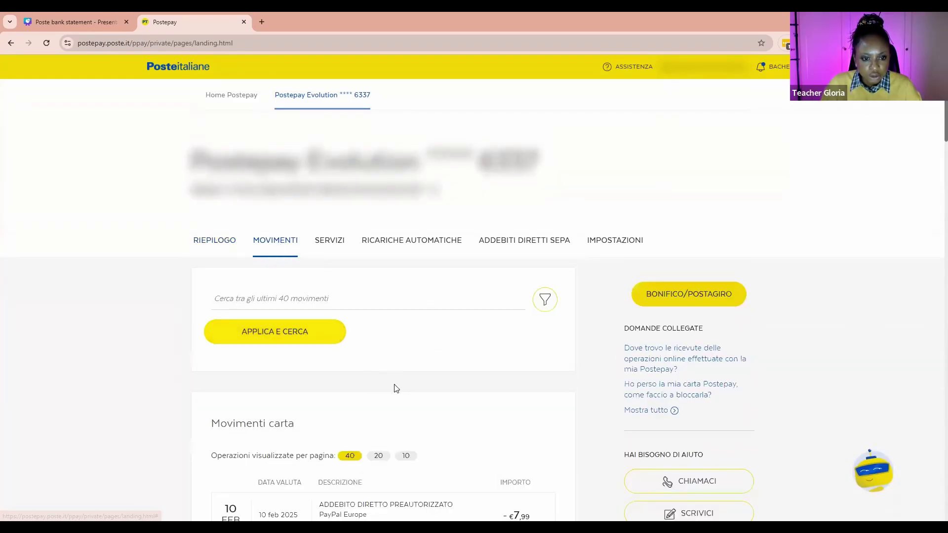
scroll(398, 383, "down", 5)
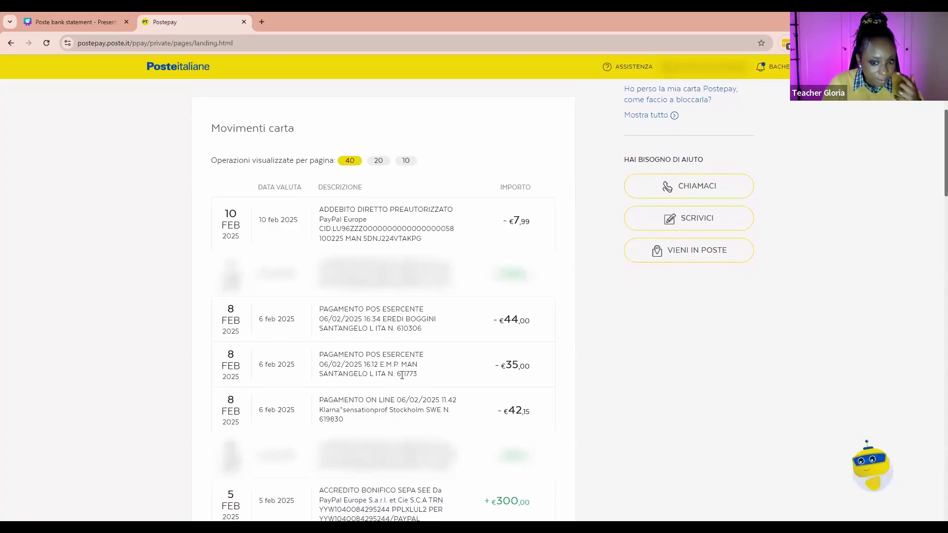
scroll(465, 333, "up", 1)
scroll(465, 333, "up", 5)
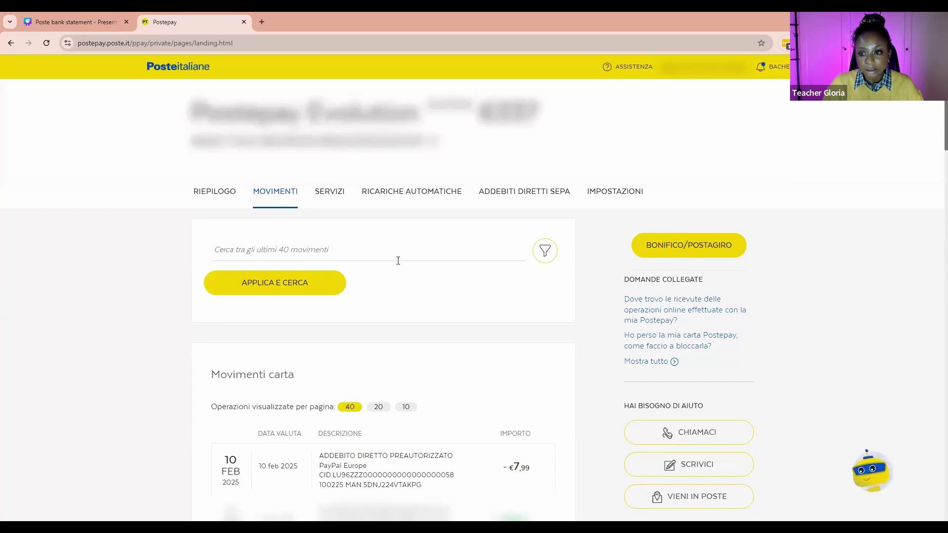
- Filter the card movements by period Mese precedente fino ad oggi and type Addebito, and view the matching transactions
left_click(545, 251)
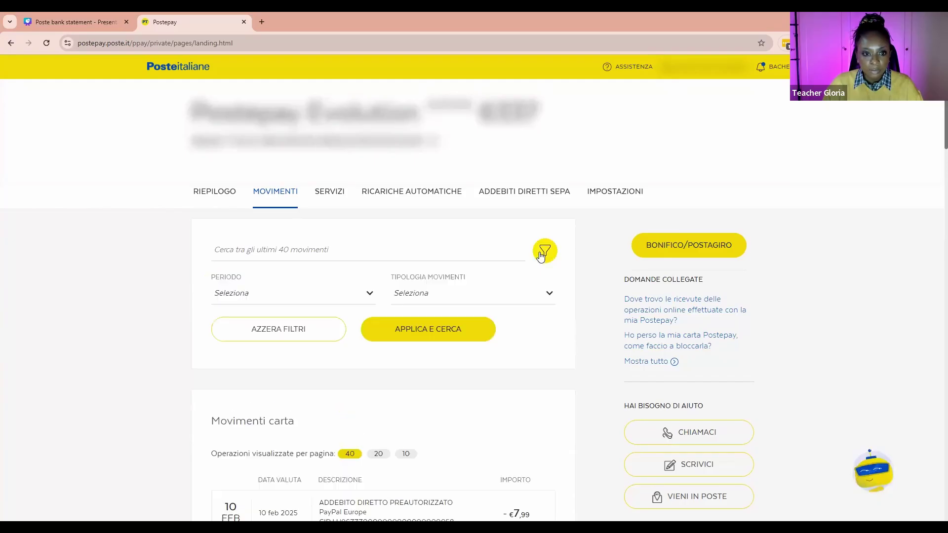
left_click(370, 296)
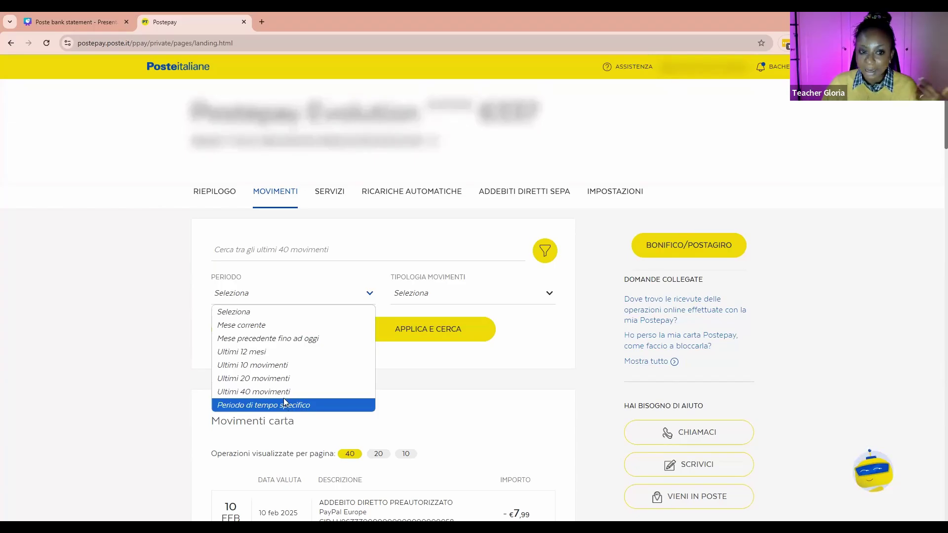
left_click(268, 338)
left_click(410, 290)
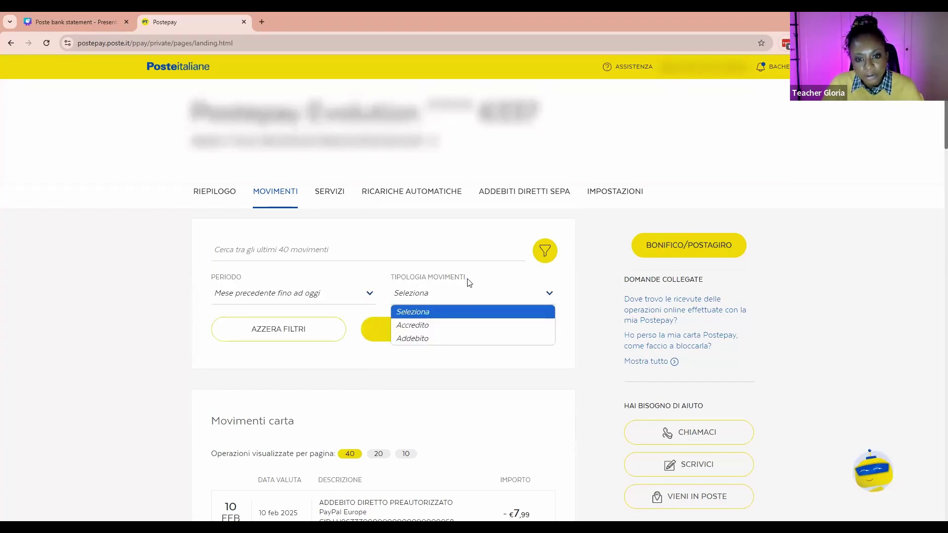
left_click(427, 340)
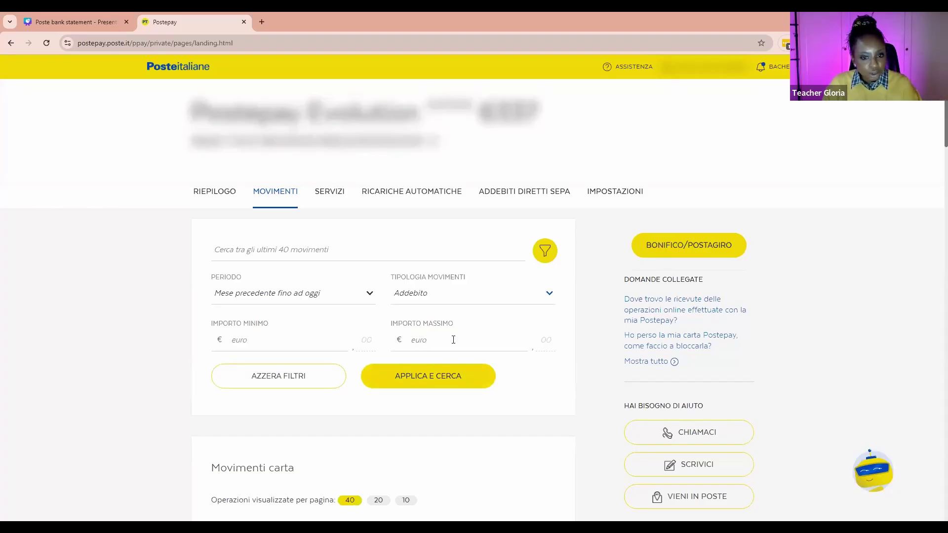
left_click(462, 386)
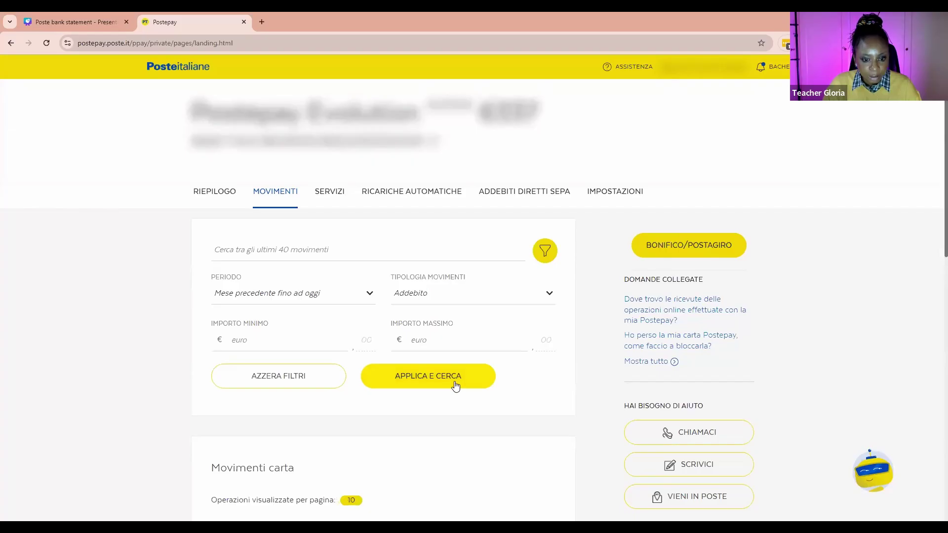
scroll(459, 380, "down", 6)
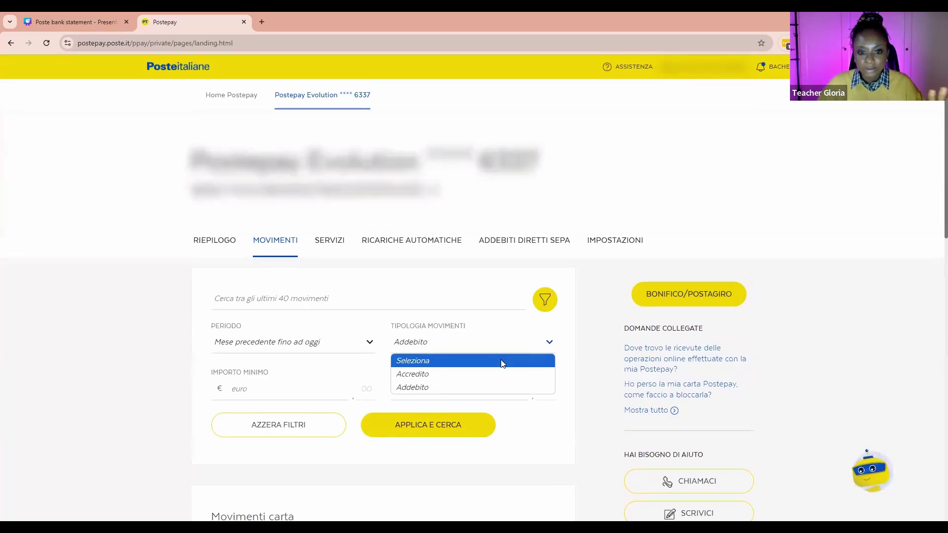
- Reset the movement type filter to Seleziona, apply the search, and review the card movements of both types
left_click(501, 363)
left_click(478, 385)
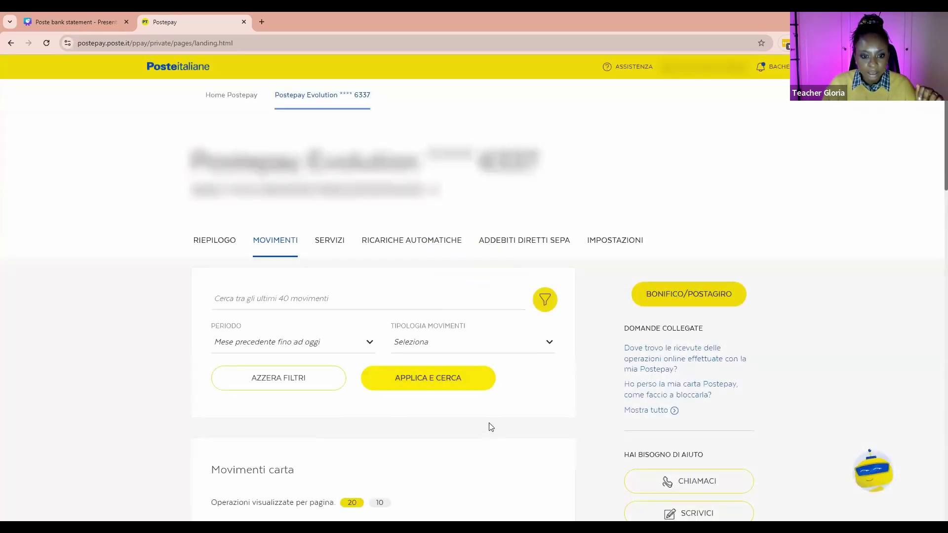
scroll(491, 426, "down", 6)
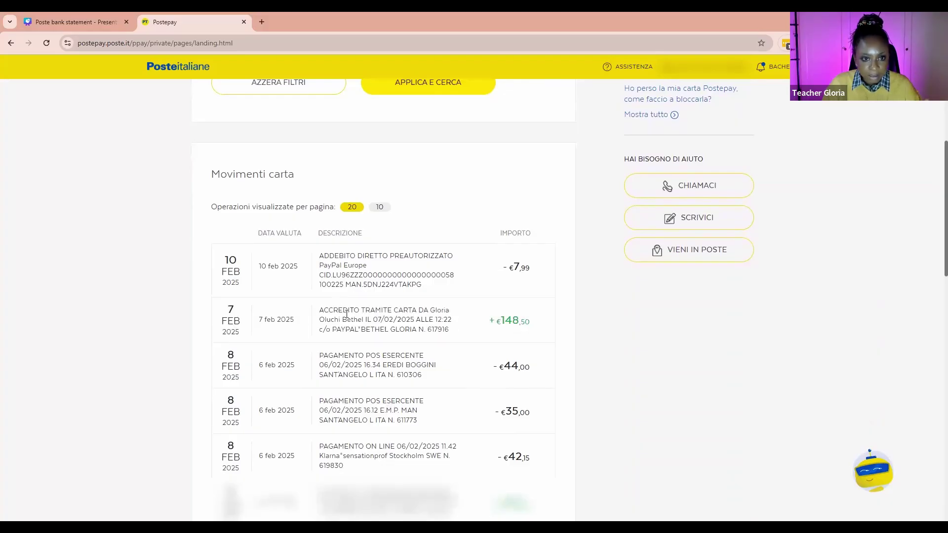
scroll(393, 329, "down", 2)
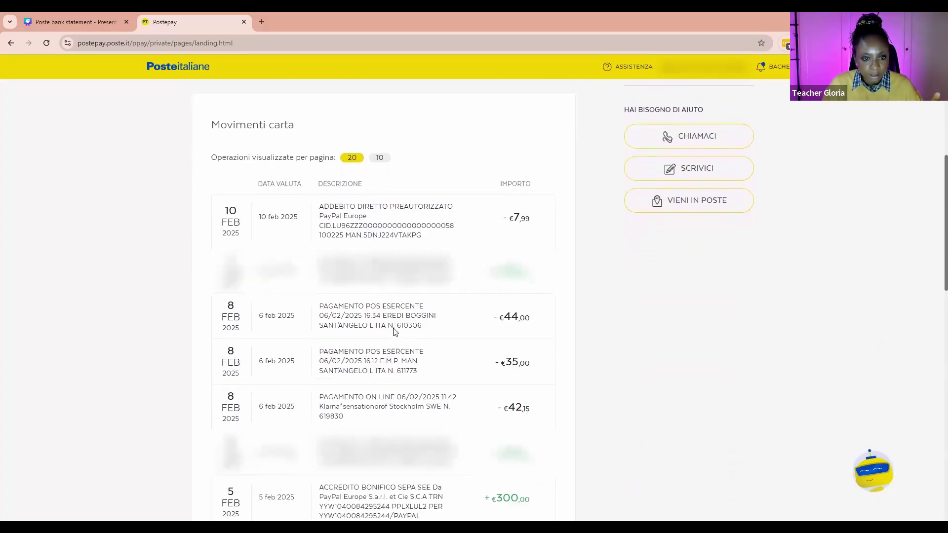
scroll(394, 332, "down", 15)
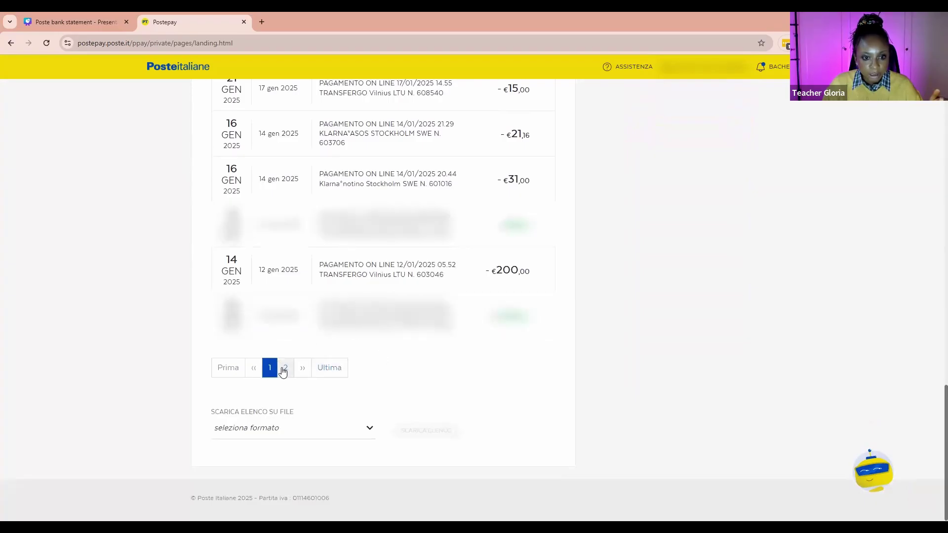
- Download the filtered movements list in PDF format and look through the pages of the resulting document
left_click(280, 432)
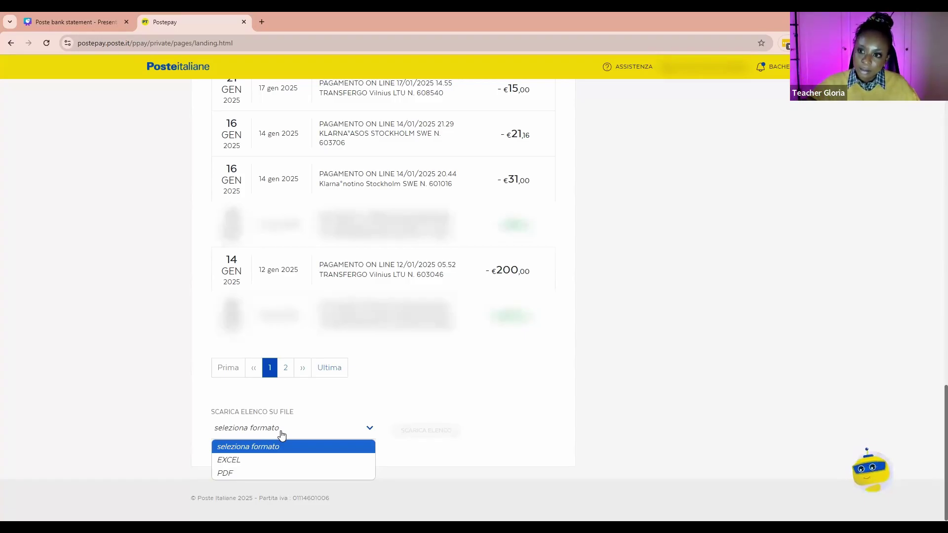
left_click(298, 472)
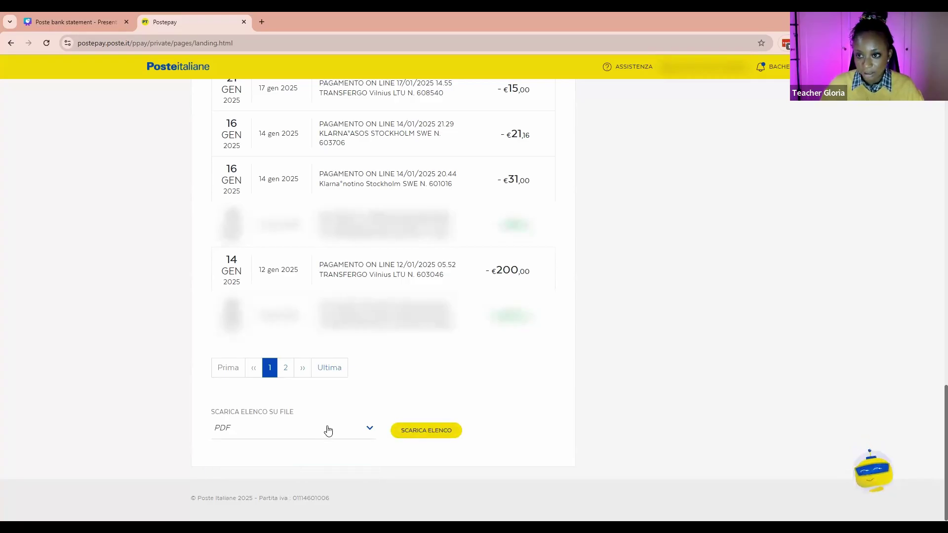
left_click(412, 438)
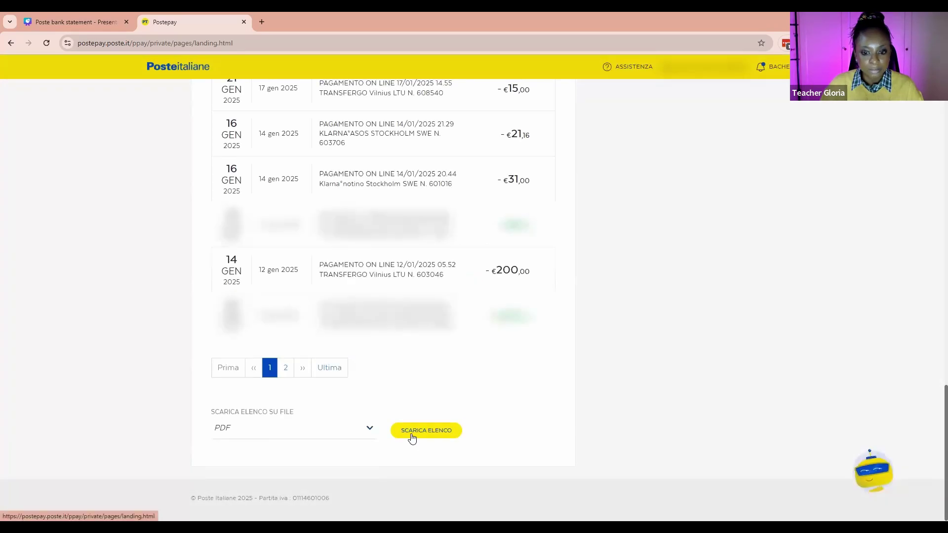
scroll(447, 223, "down", 1)
scroll(322, 168, "up", 2)
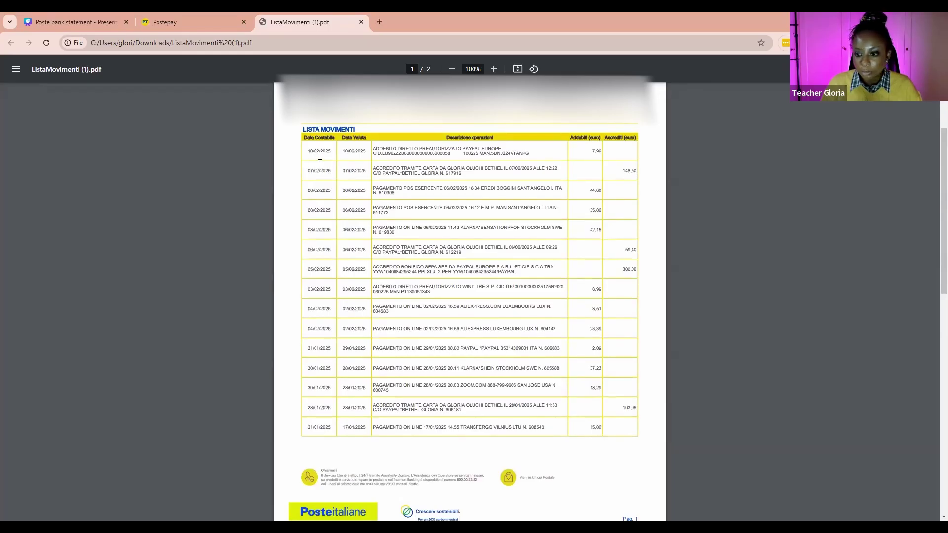
scroll(318, 166, "down", 15)
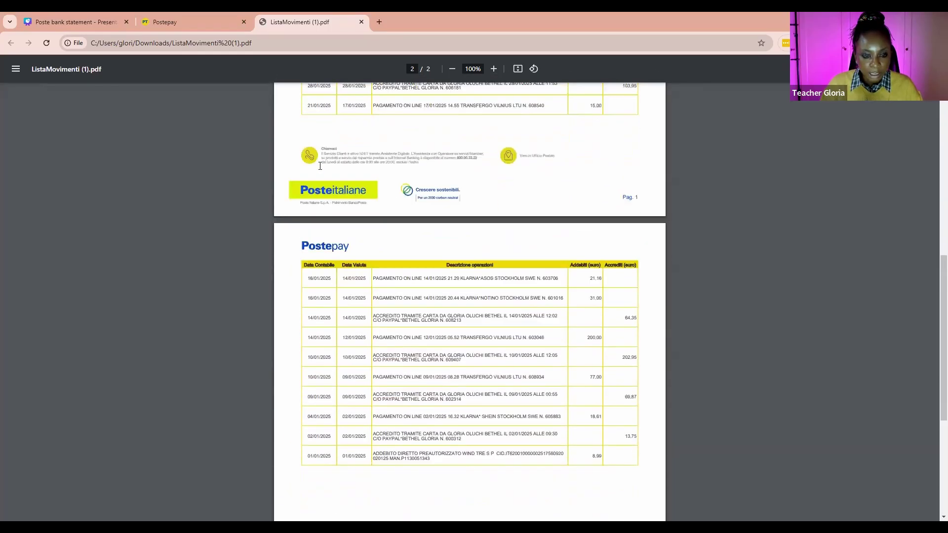